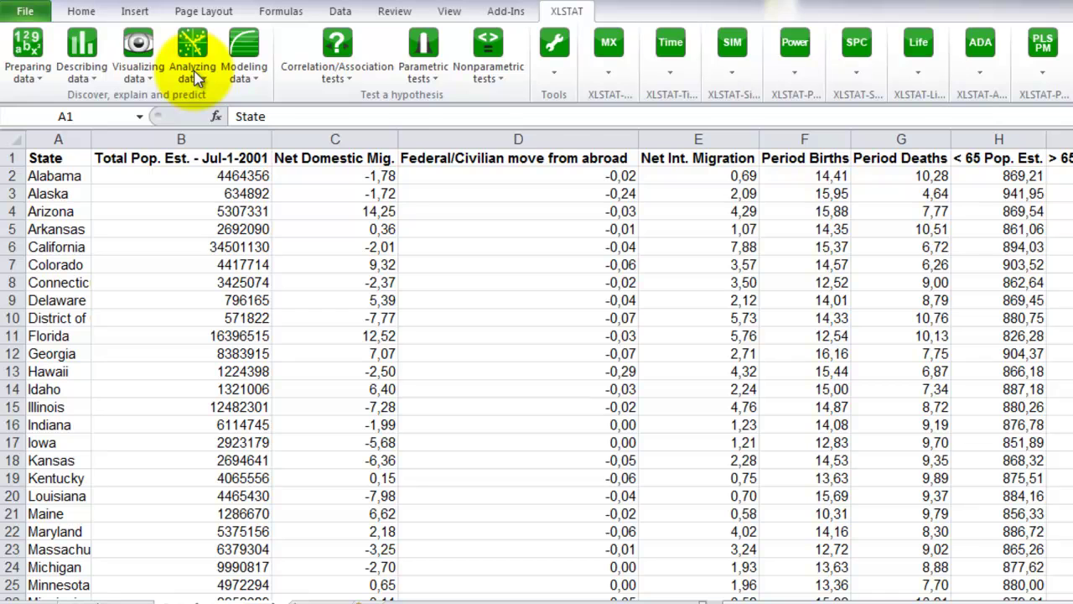
Open the Analyzing data menu on the XLSTAT ribbon to list the analysis methods.
click(198, 78)
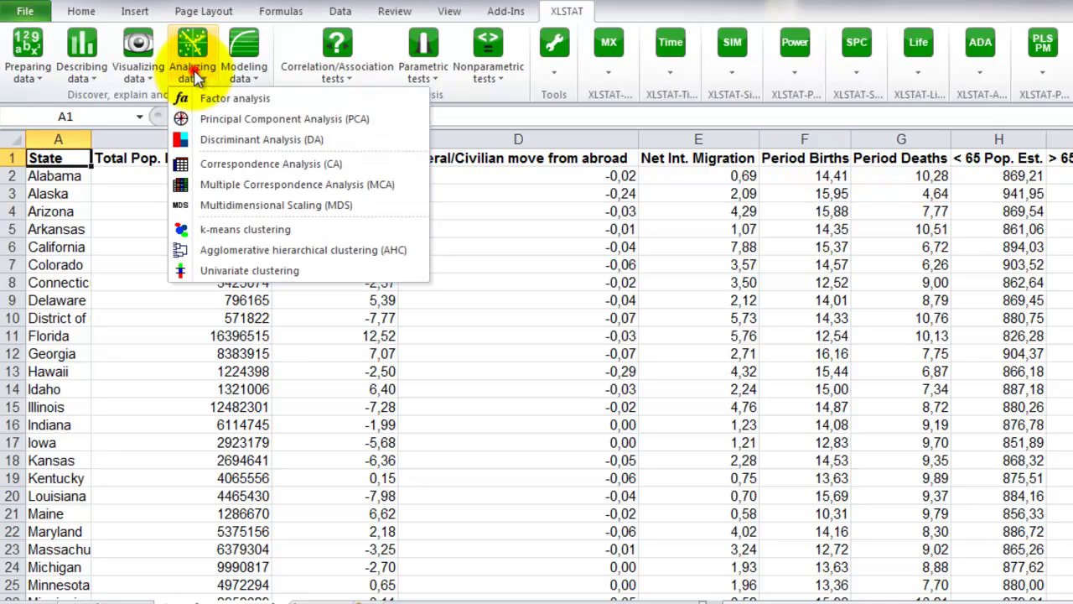
Start k-means clustering and select the state data columns from C onward as variables.
click(313, 228)
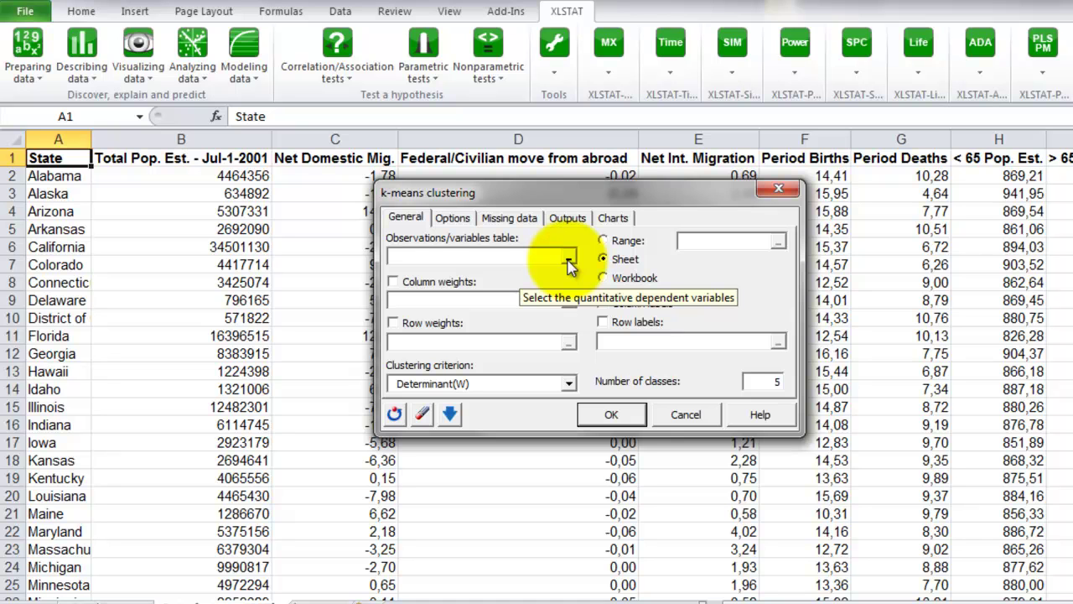
click(569, 261)
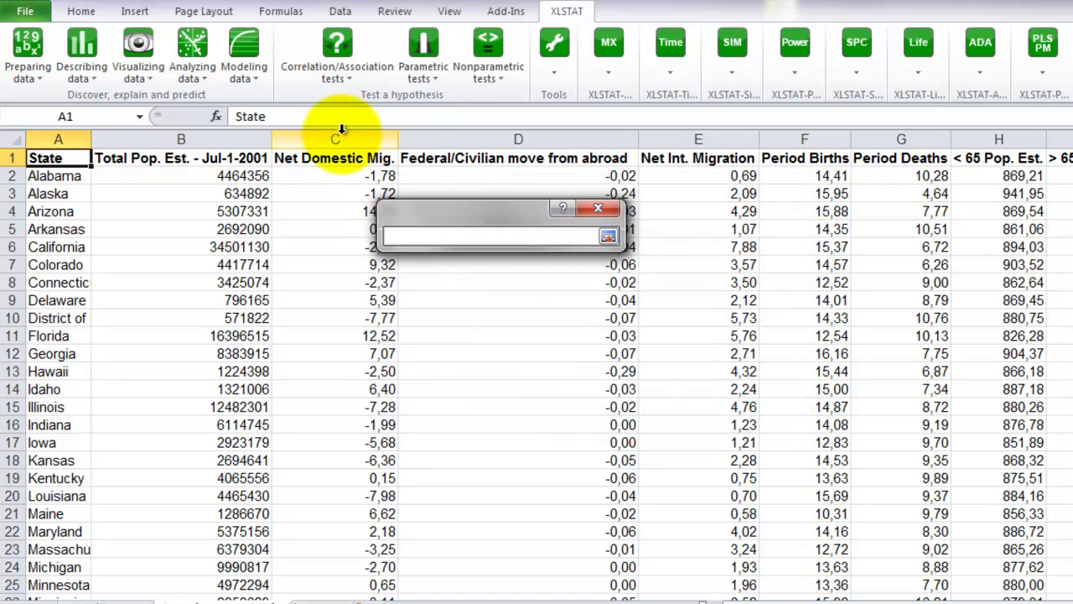
drag(341, 129, 990, 171)
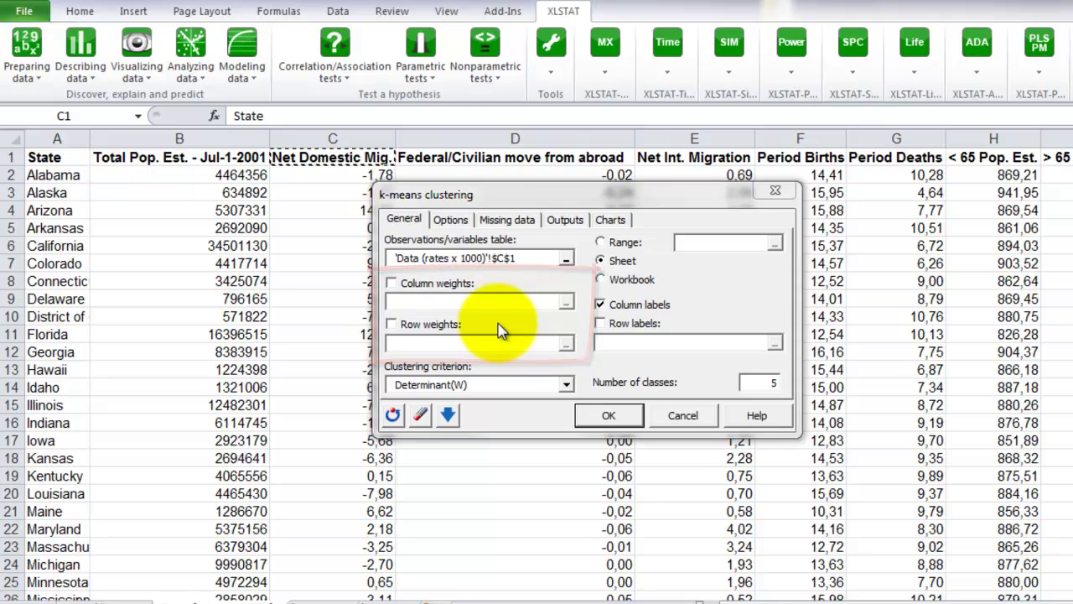
Keep the Determinant(W) criterion and use the column A state names as row labels.
click(567, 385)
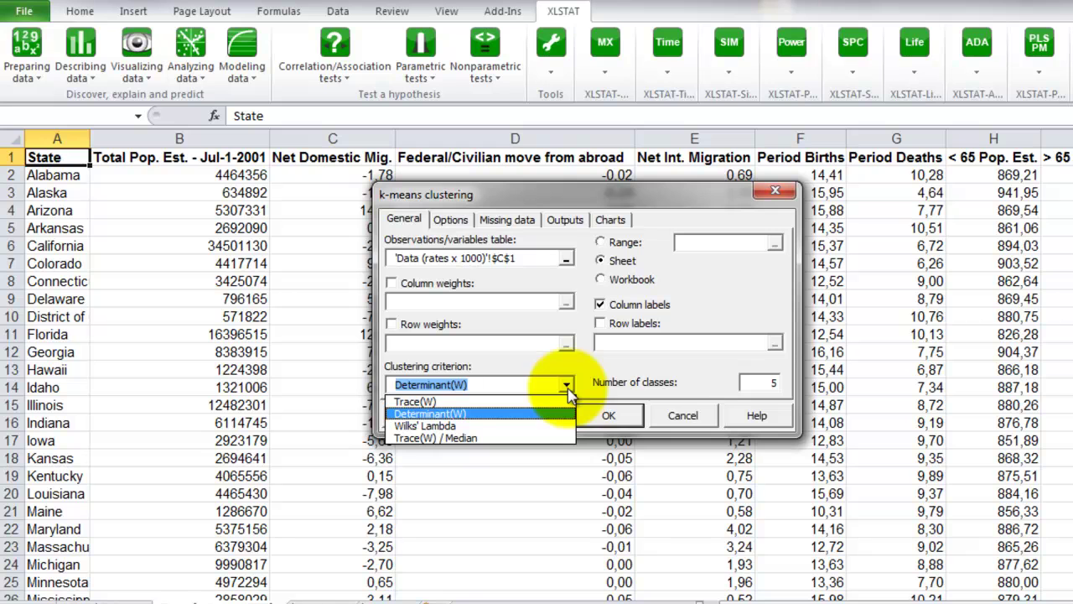
click(553, 414)
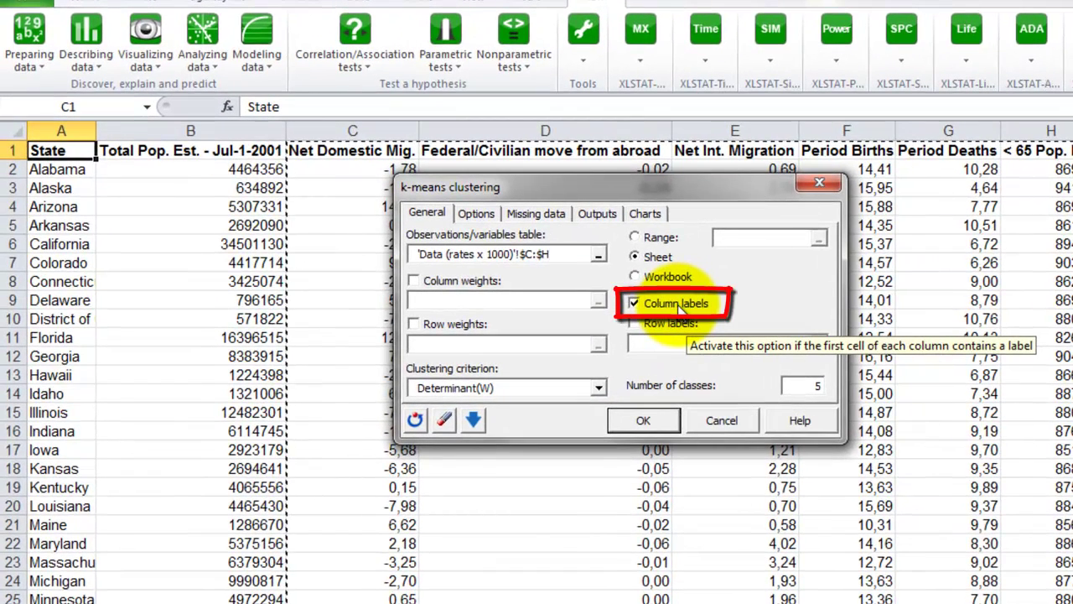
click(634, 327)
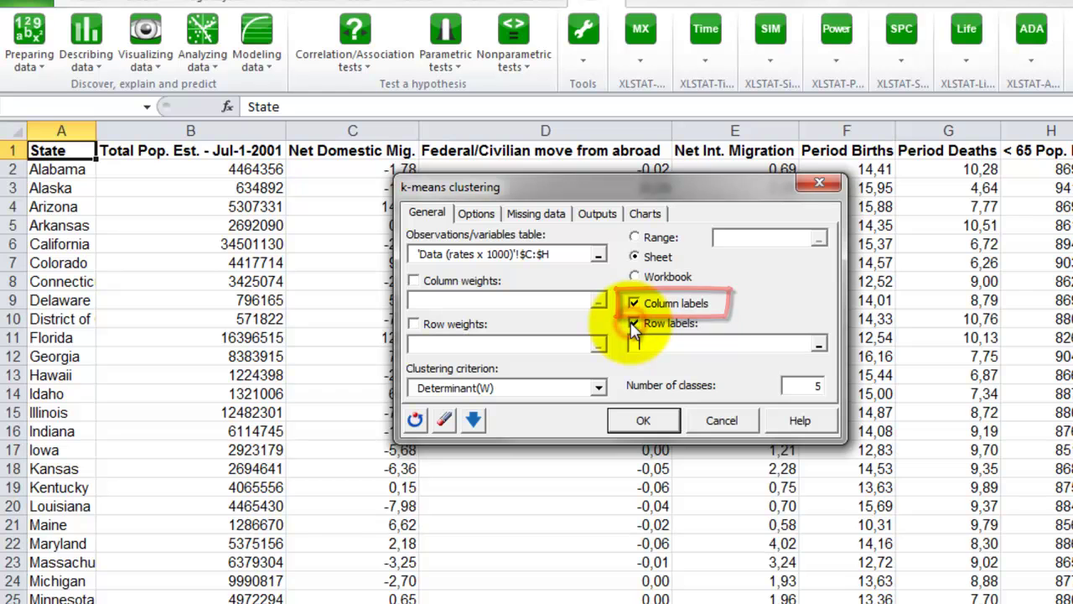
click(818, 343)
click(72, 131)
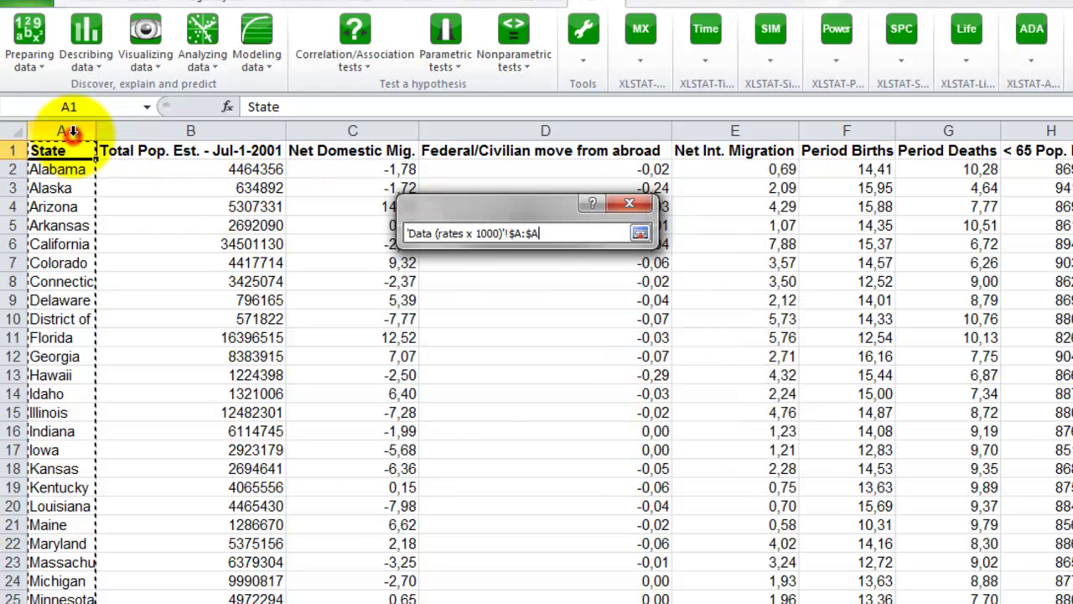
key(Return)
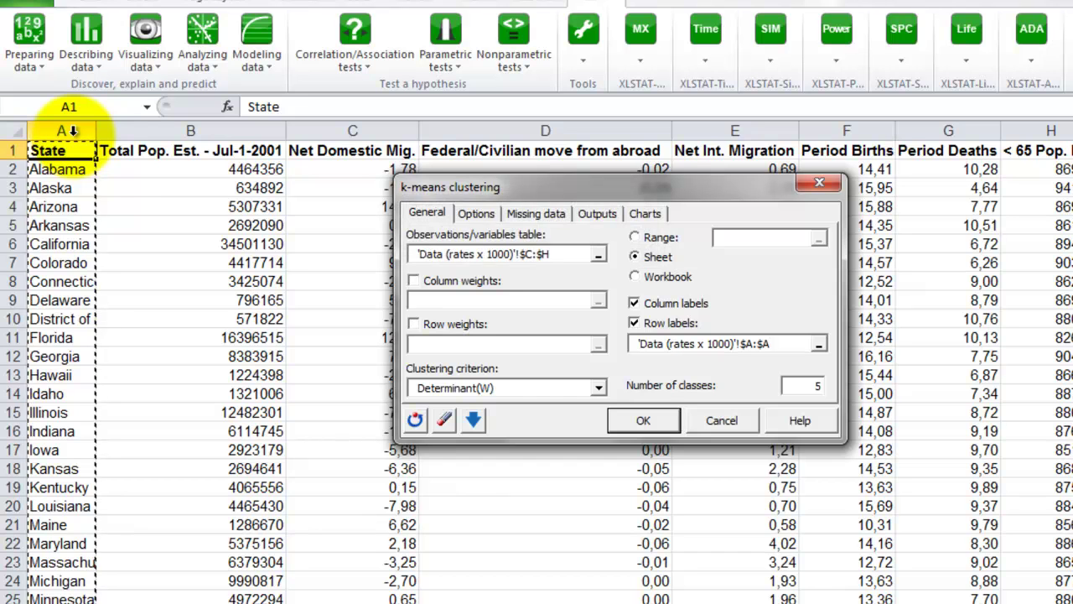
Change the number of classes from 5 to 4.
double_click(814, 386)
key(BackSpace)
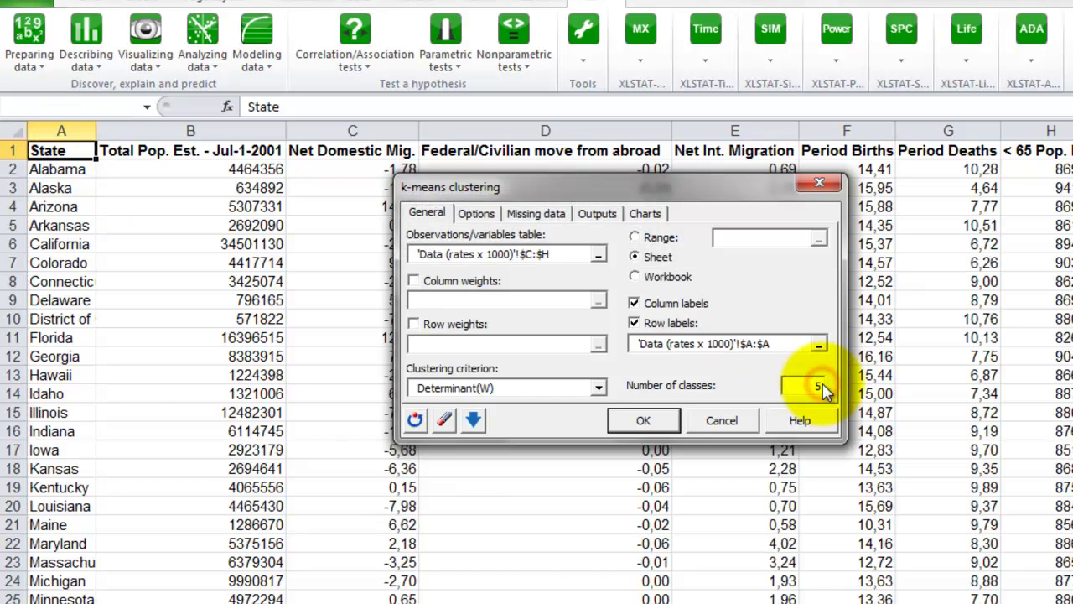
text(5)
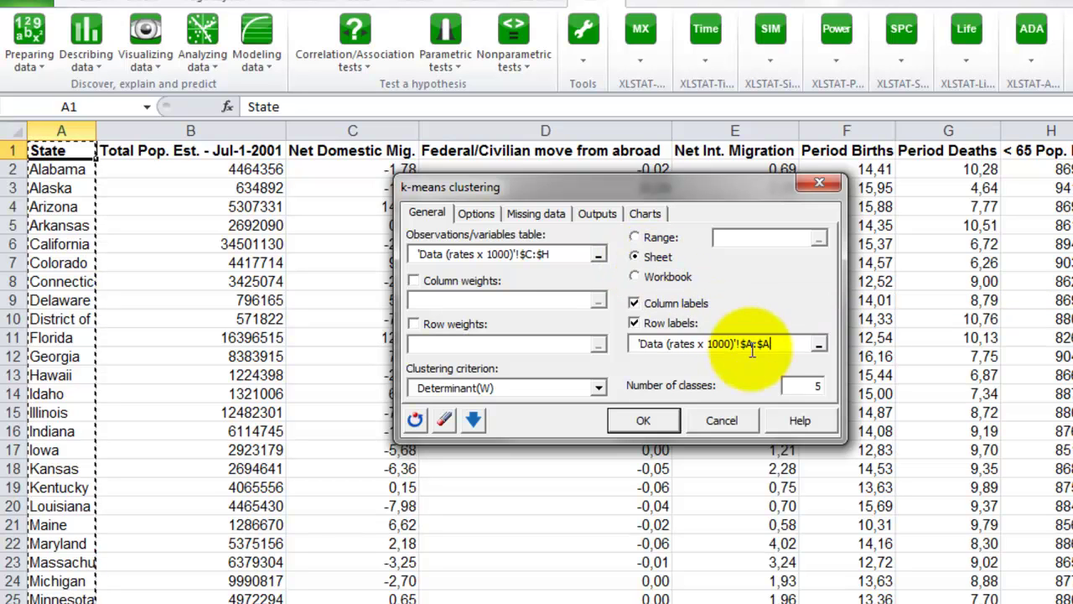
text(4)
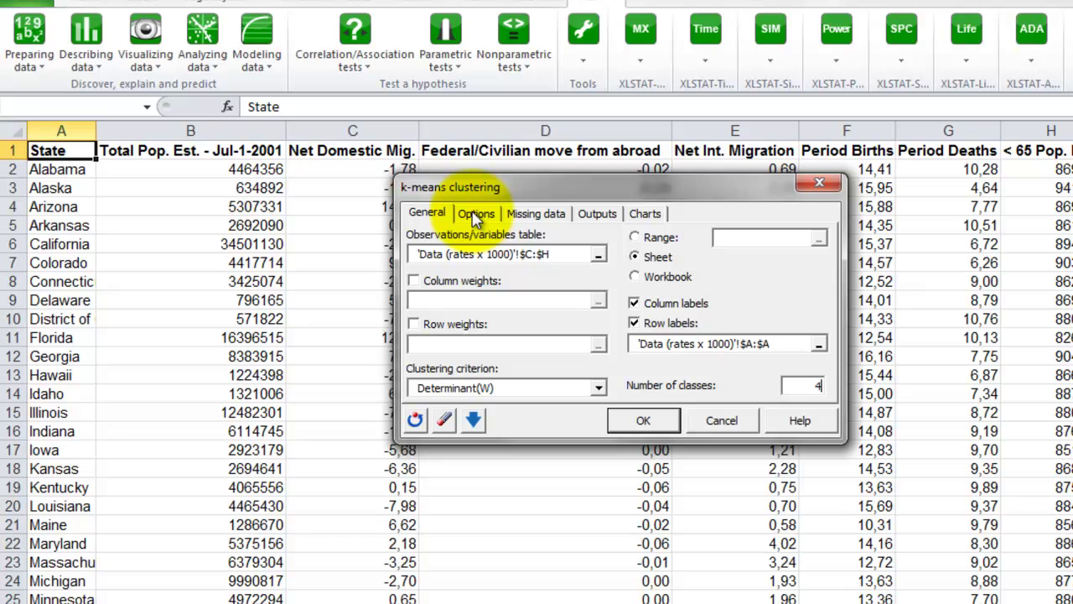
In Options, keep the Random initial partition and set repetitions to 50.
click(476, 214)
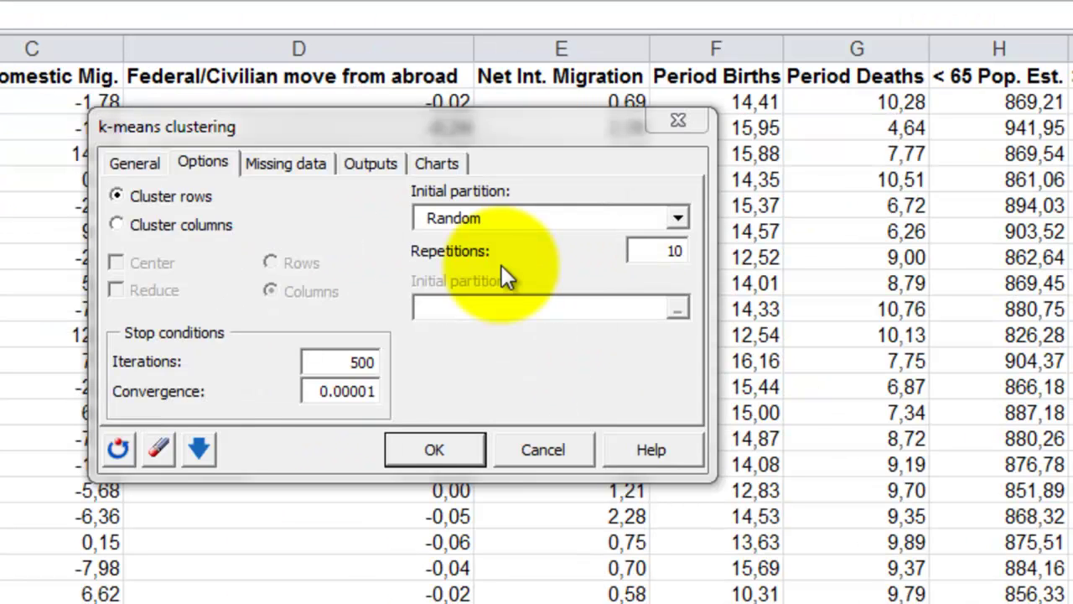
click(677, 218)
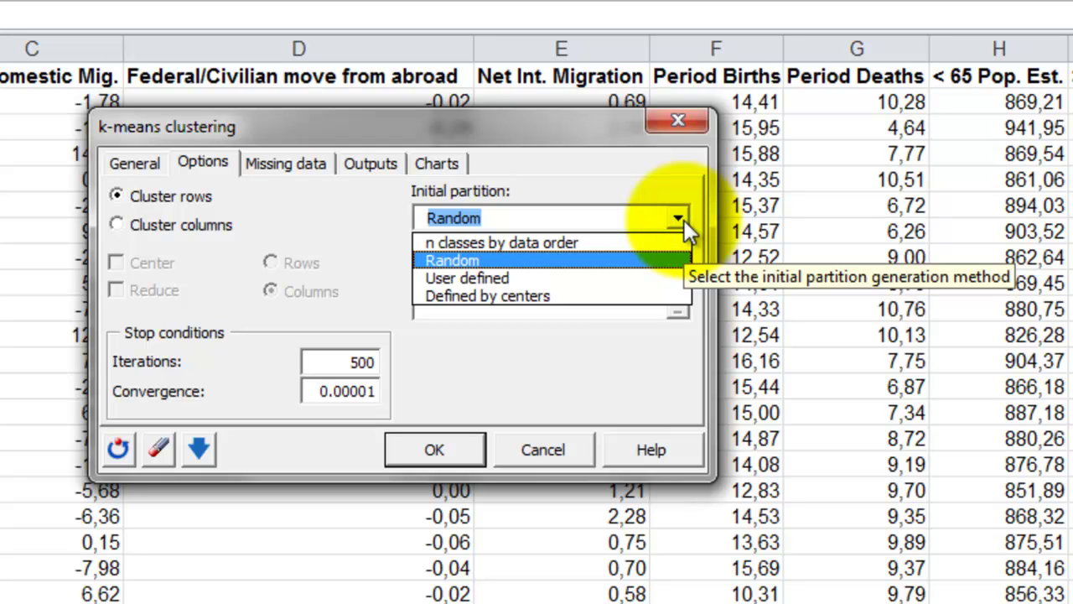
click(684, 219)
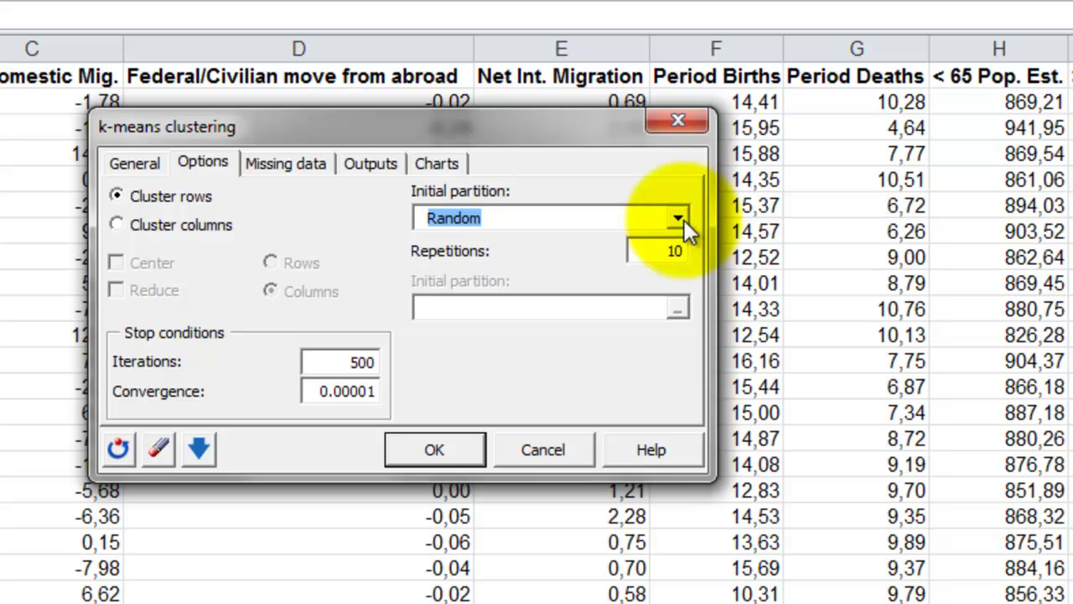
double_click(679, 251)
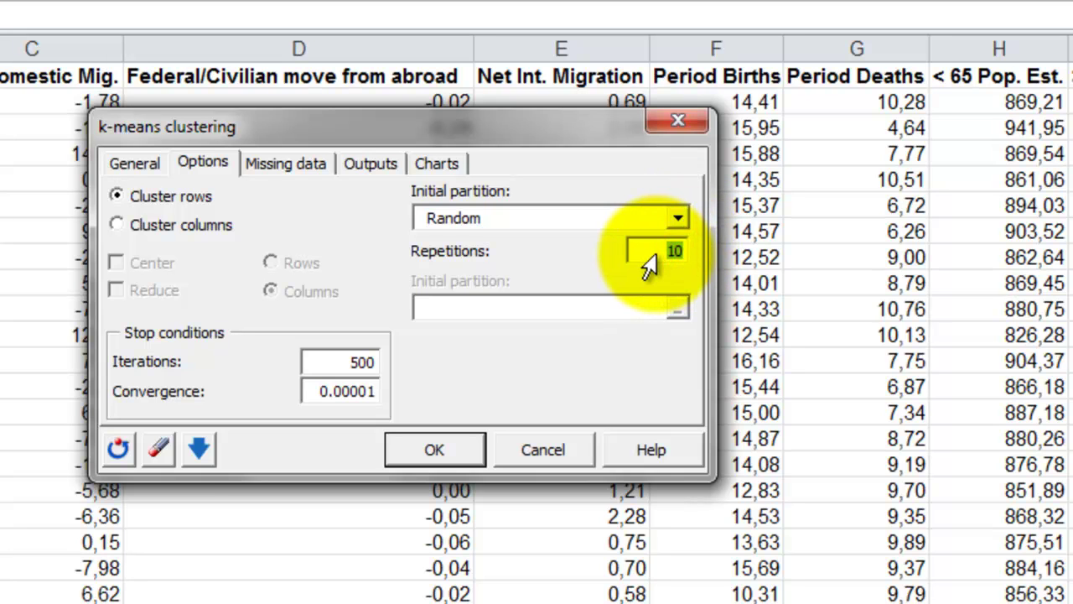
text(50)
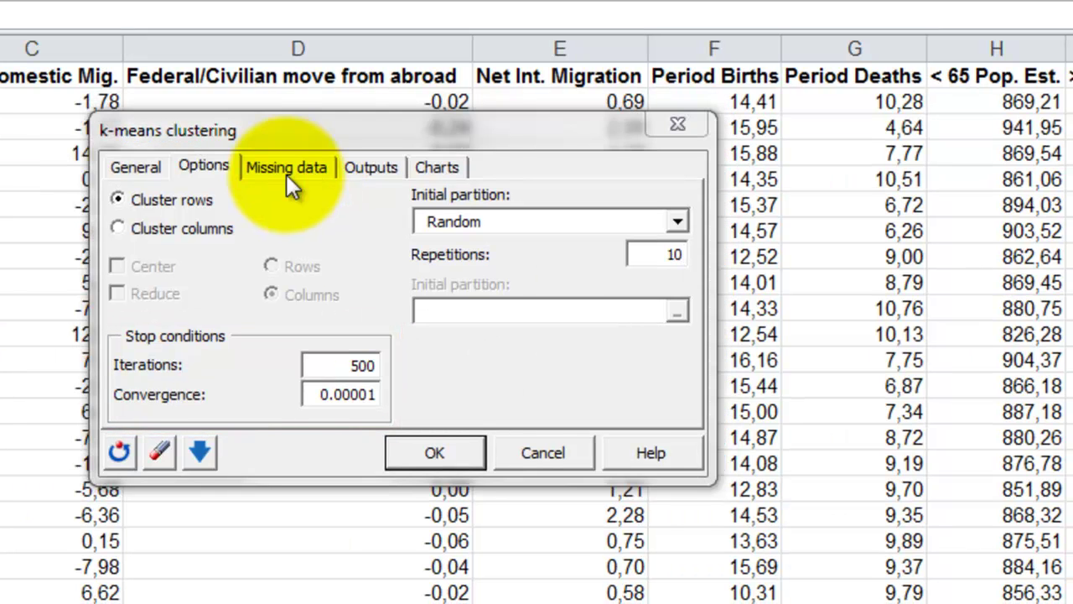
Review the Missing data, Outputs and Charts settings, leaving all outputs and Evolution of the criterion checked.
click(286, 173)
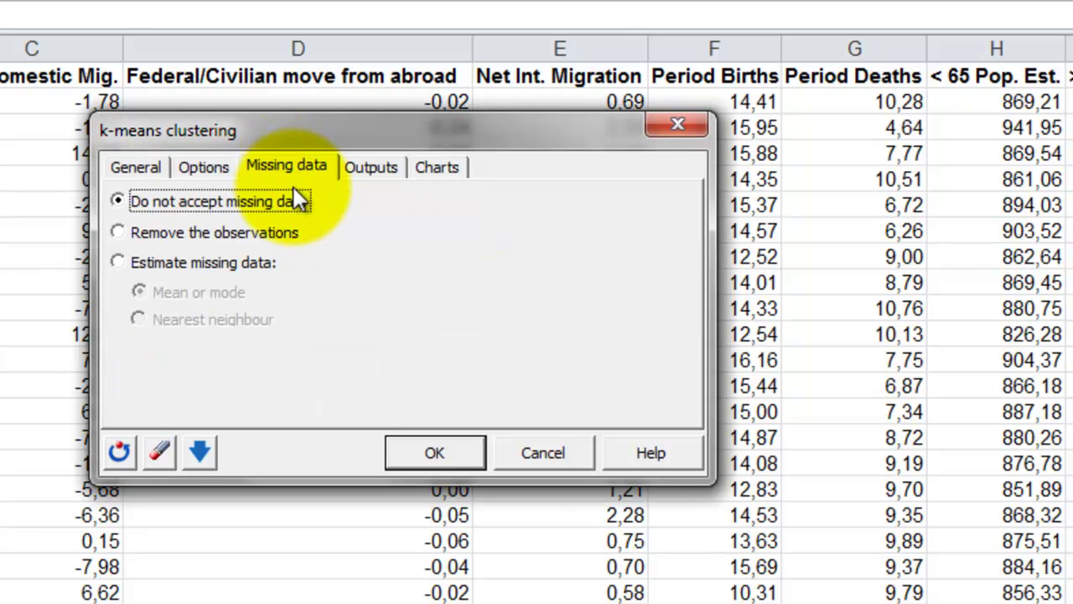
mouse_move(299, 200)
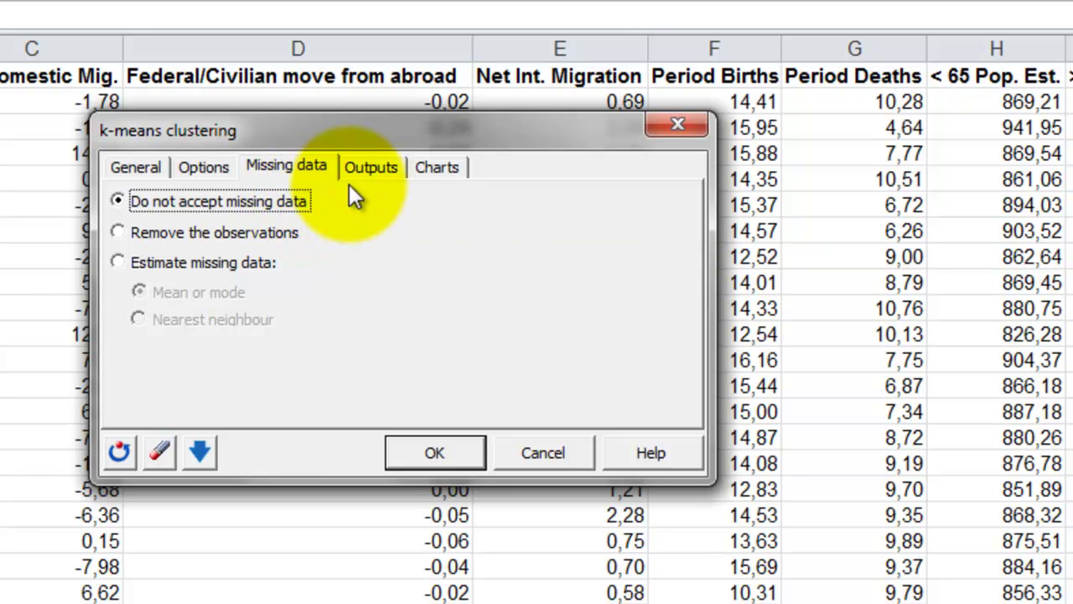
click(370, 168)
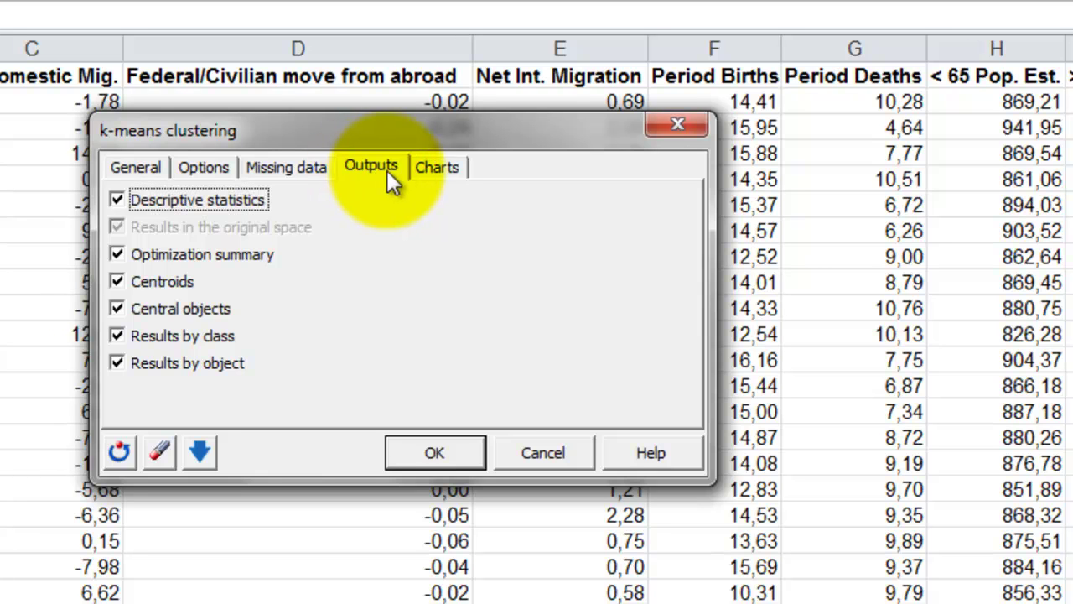
click(443, 166)
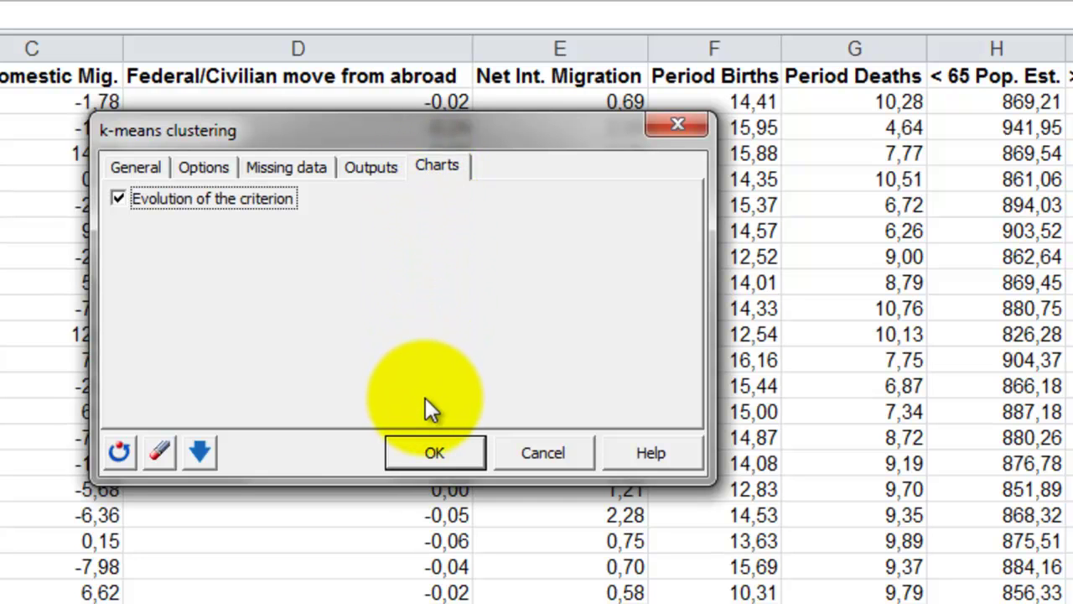
Run the k-means analysis and confirm the data selections to create the k-means1 sheet.
click(433, 453)
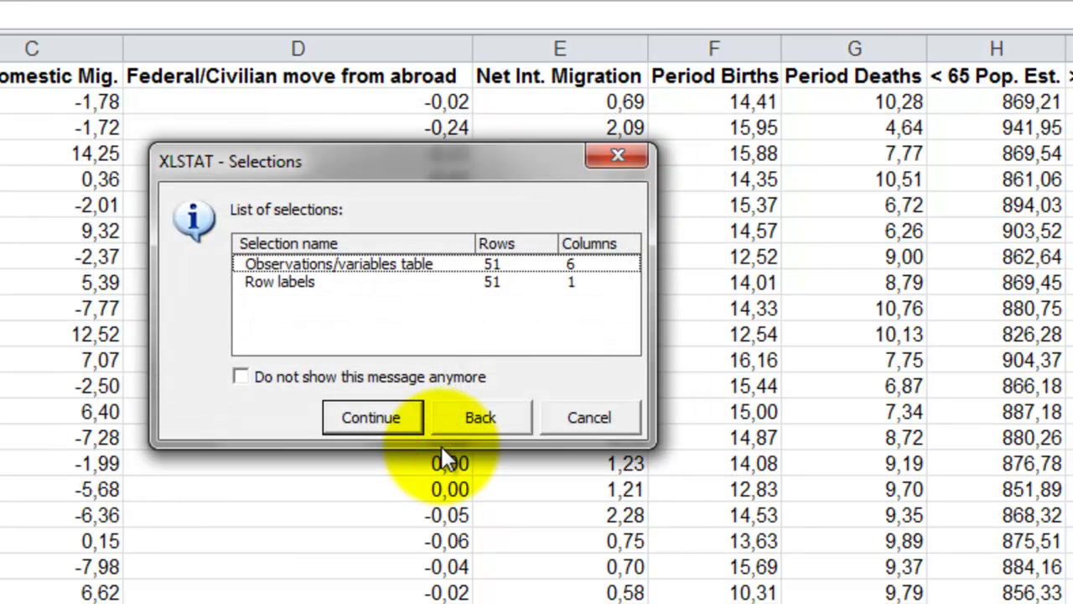
click(366, 412)
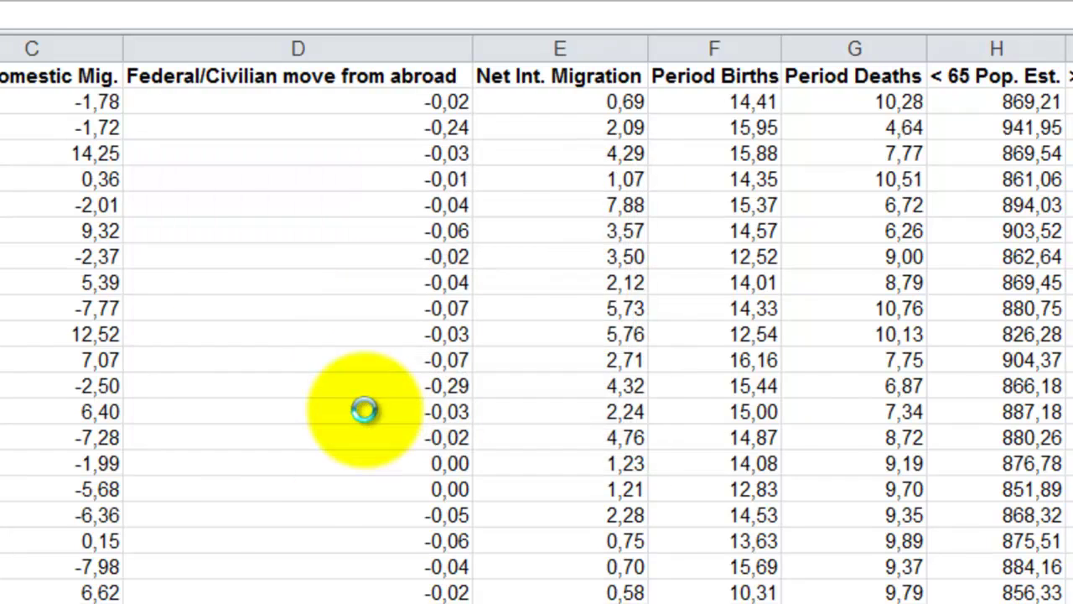
drag(1057, 179, 1057, 192)
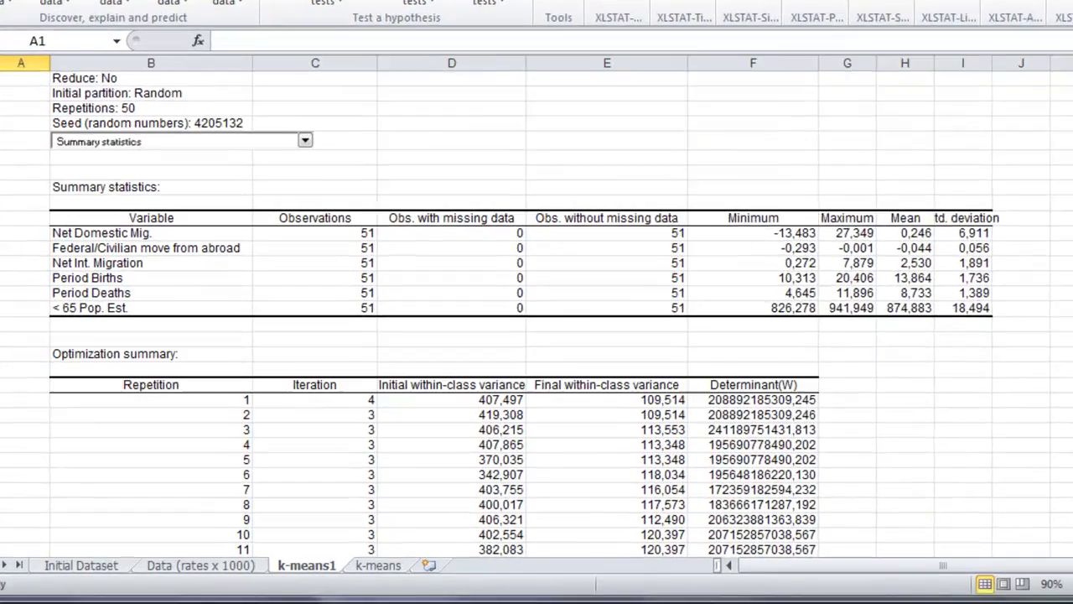
Scroll through the optimization summary, Determinant(W) criterion chart and initial and final centroid tables.
scroll(537, 302, down, 6)
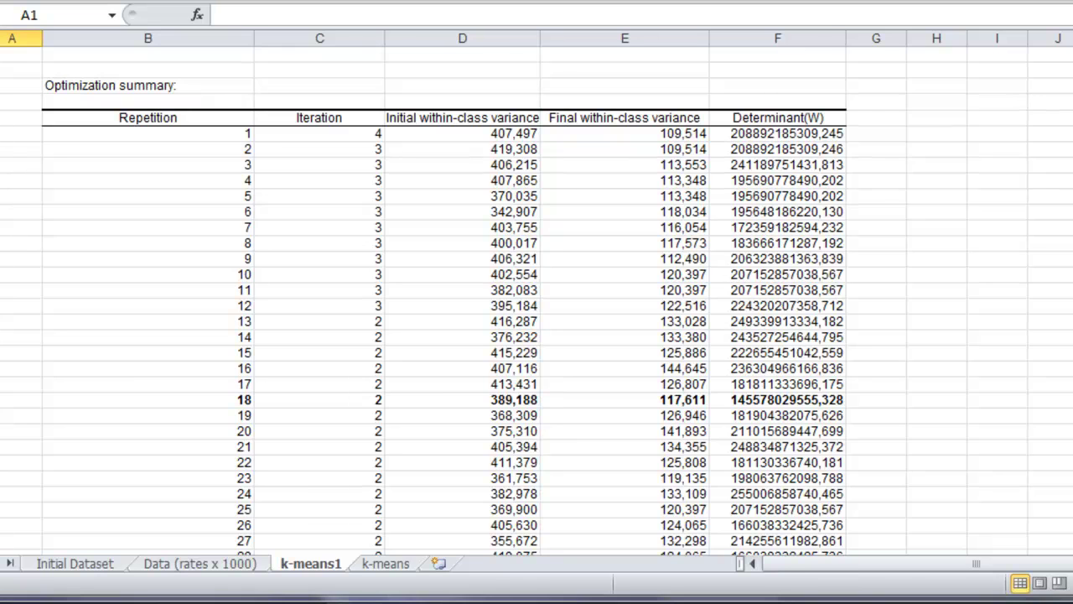
scroll(537, 302, down, 17)
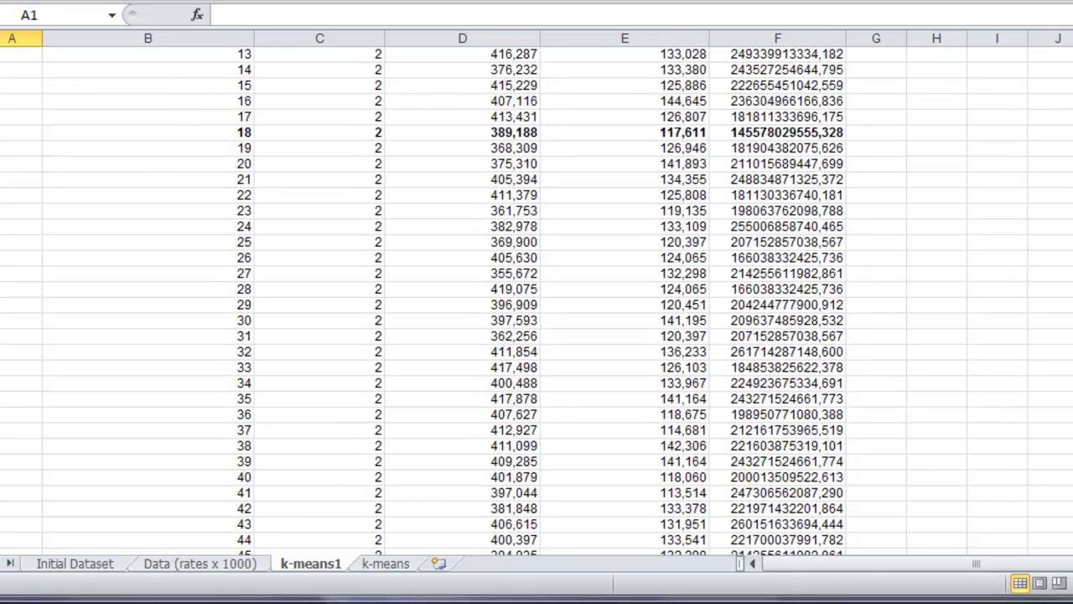
scroll(537, 302, down, 1)
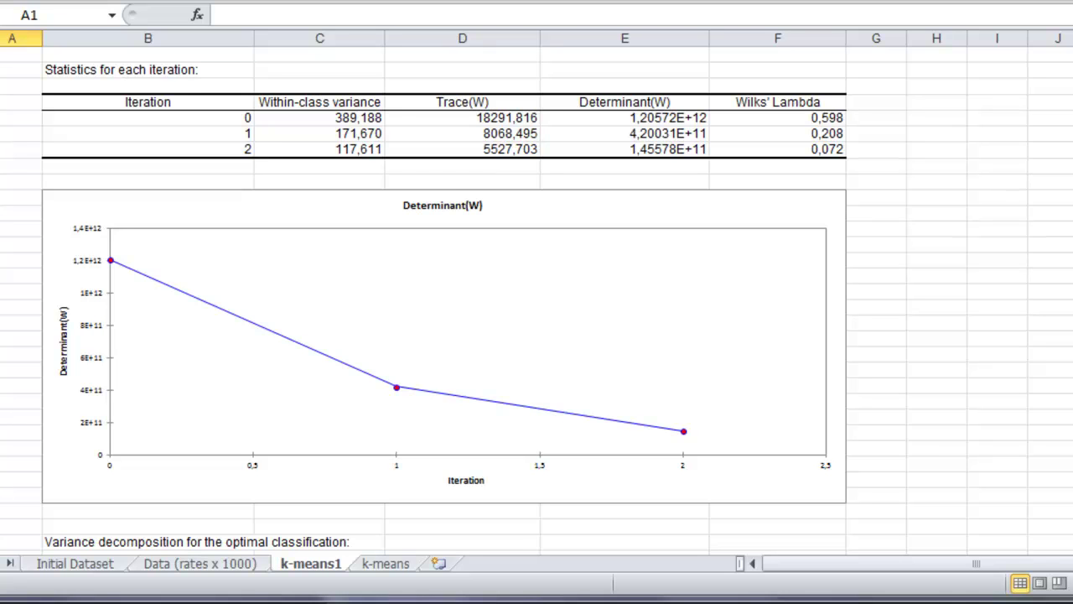
scroll(537, 301, down, 8)
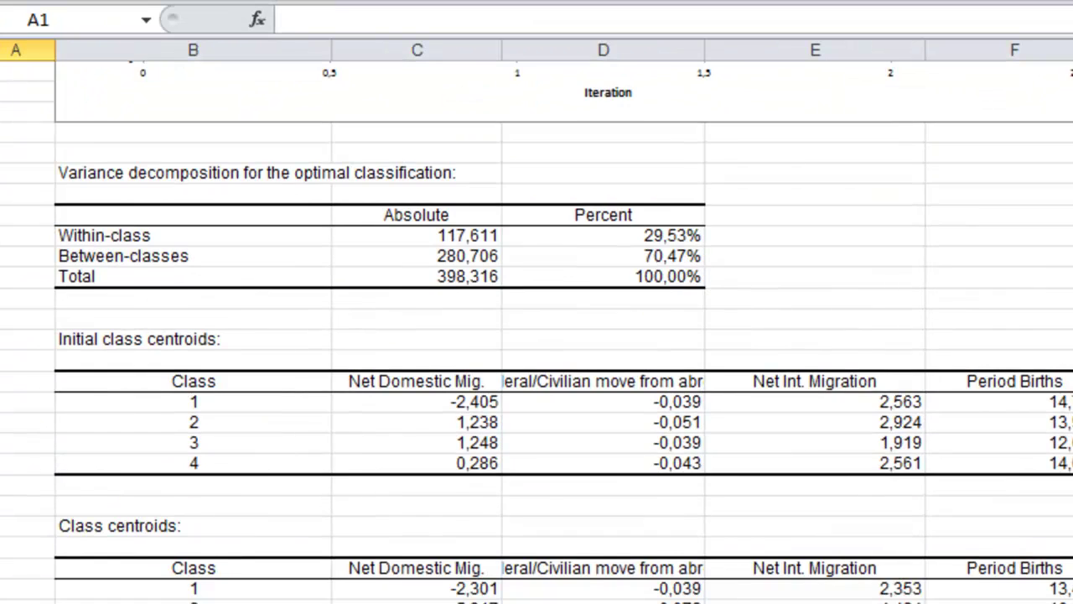
Scroll to the centroid distances, central states and Results by class showing 16, 7, 20 and 8 states.
scroll(537, 335, down, 2)
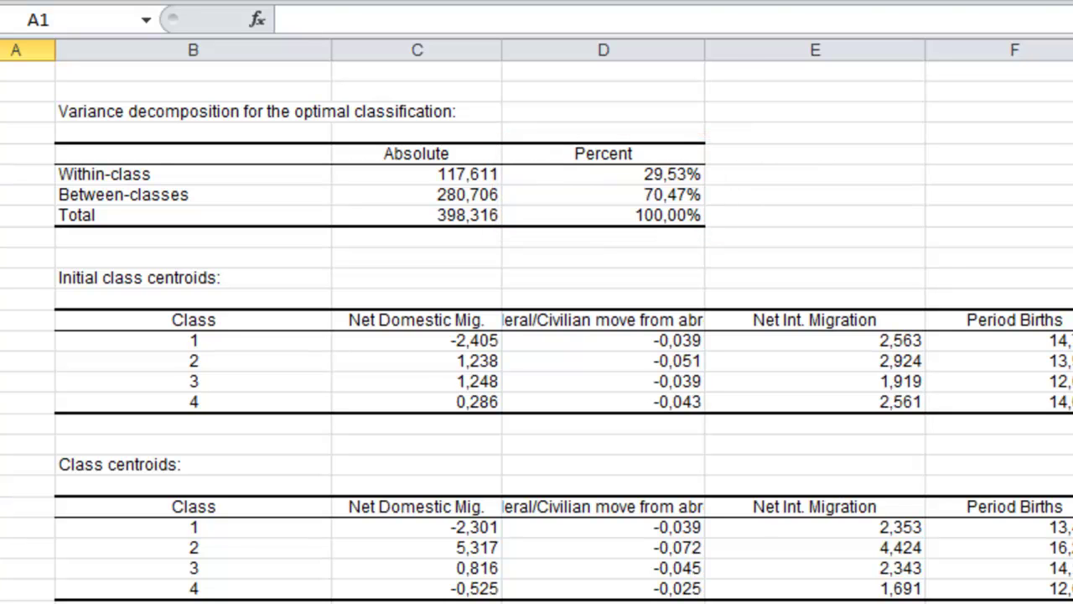
scroll(537, 335, down, 8)
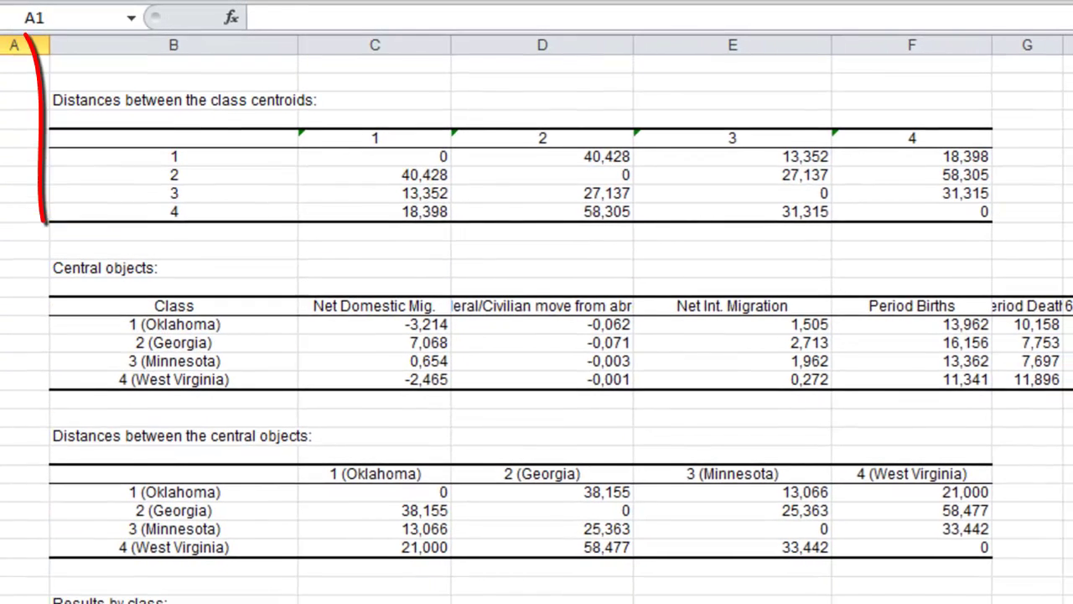
scroll(537, 319, down, 1)
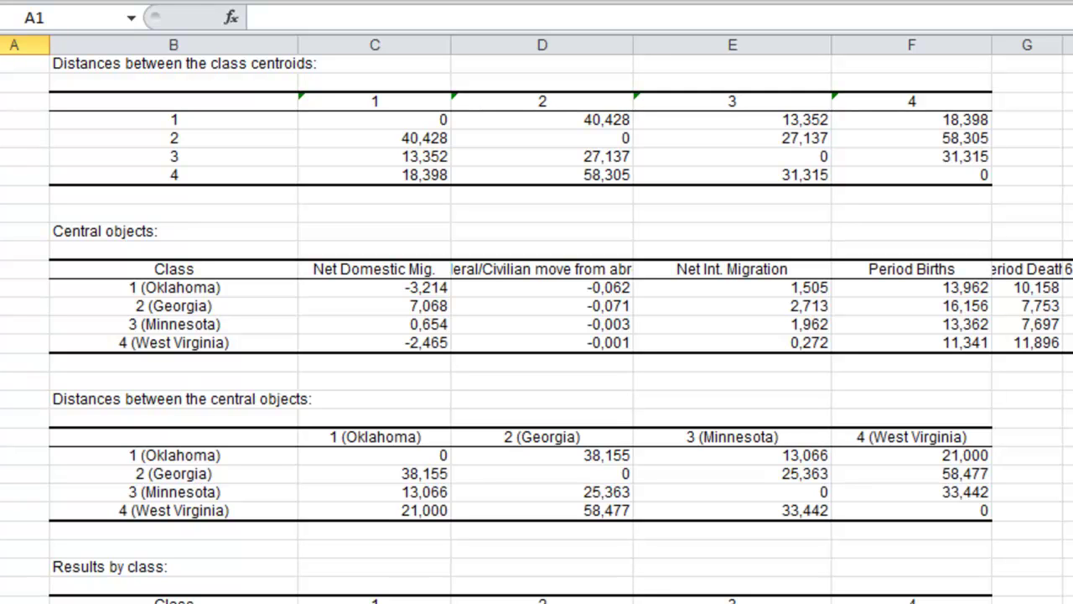
scroll(537, 328, down, 8)
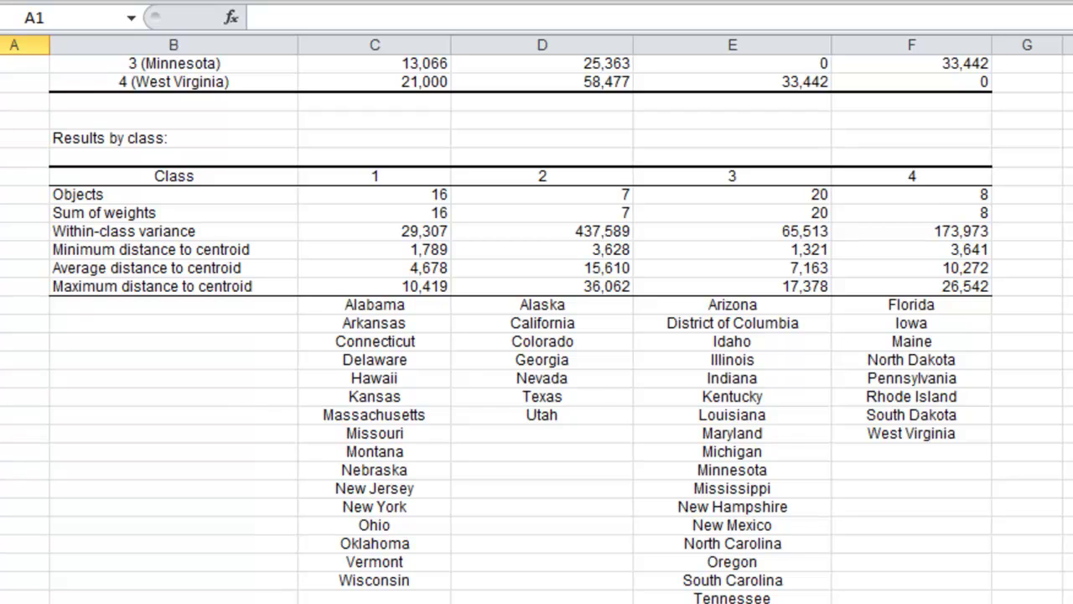
Scroll to the Results by object table showing each state's class and distance to centroid.
scroll(536, 329, down, 2)
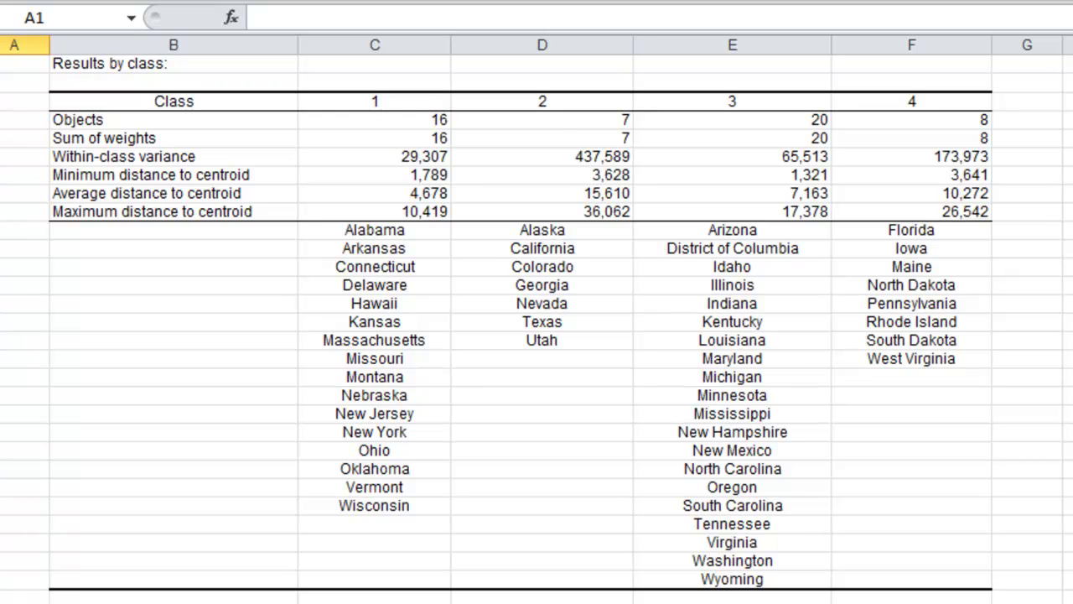
scroll(537, 330, down, 10)
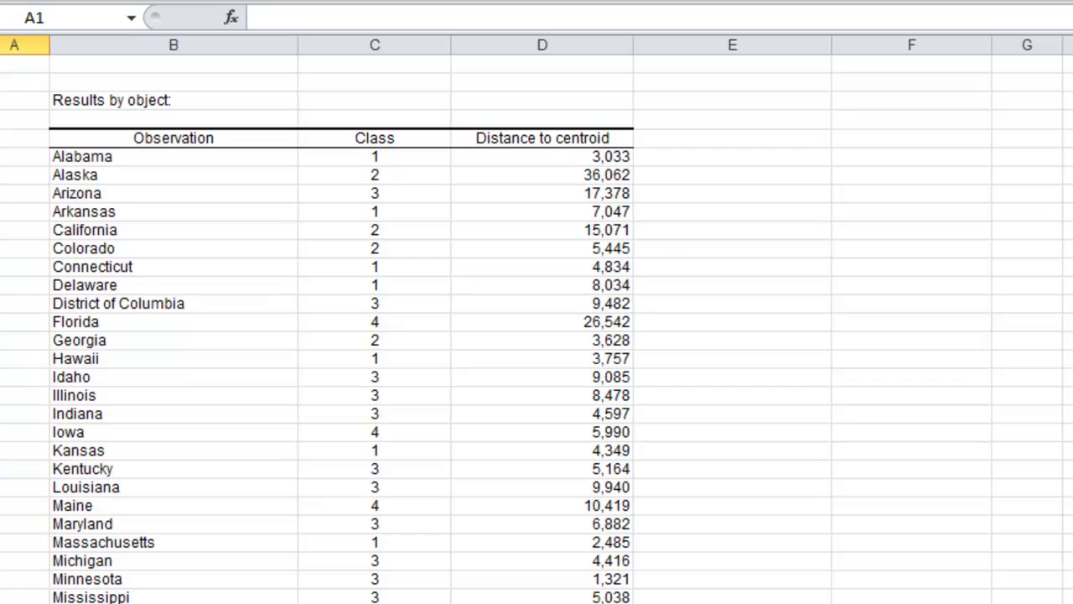
scroll(537, 331, down, 1)
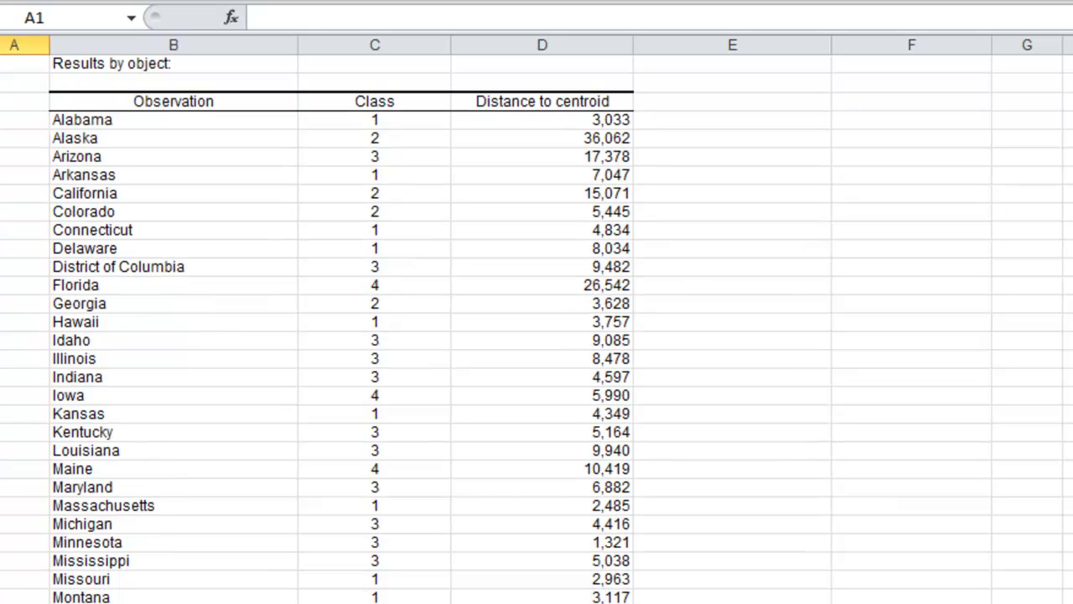